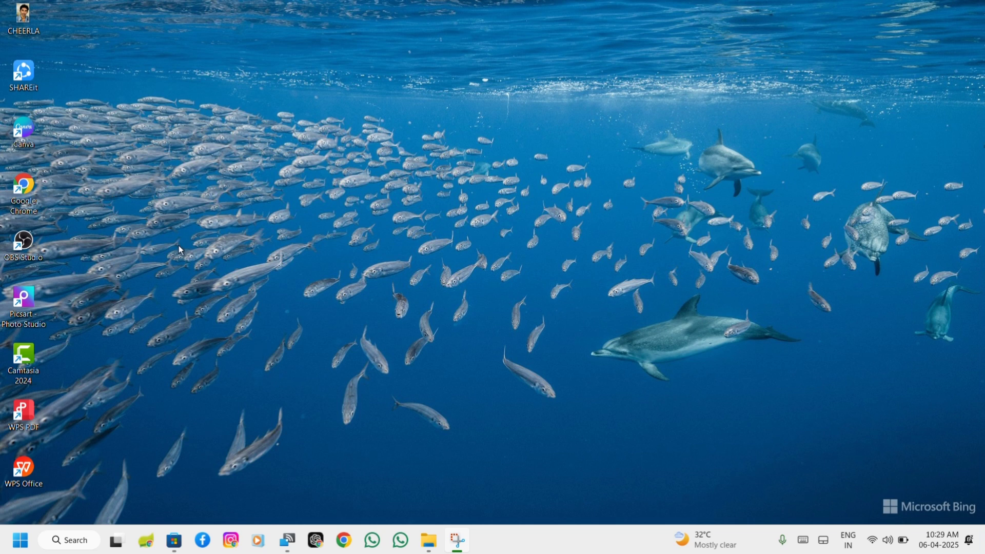
Step: Create a Calculator shortcut on the desktop from the full list of installed apps
{"action": "left_click", "coordinate": [25, 542]}
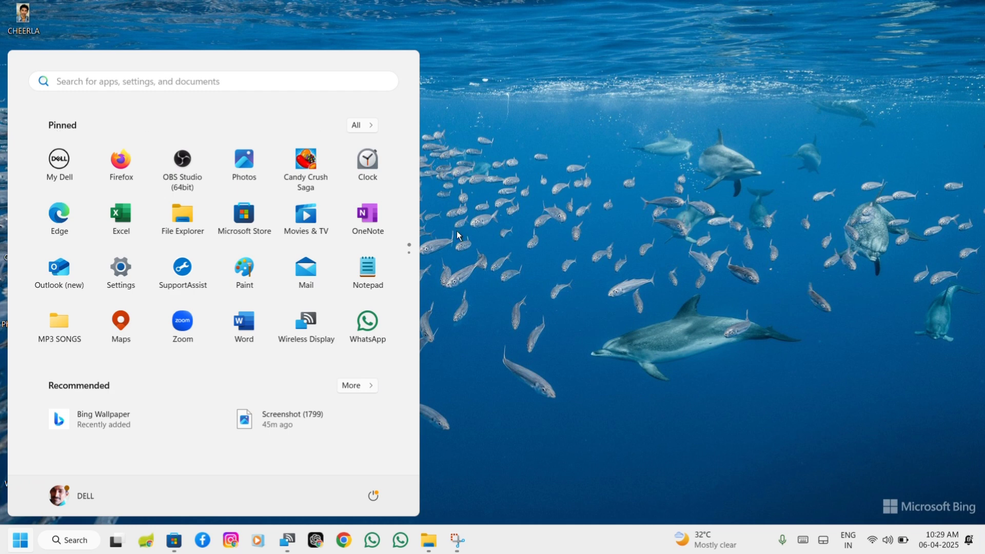
{"action": "left_click", "coordinate": [362, 128]}
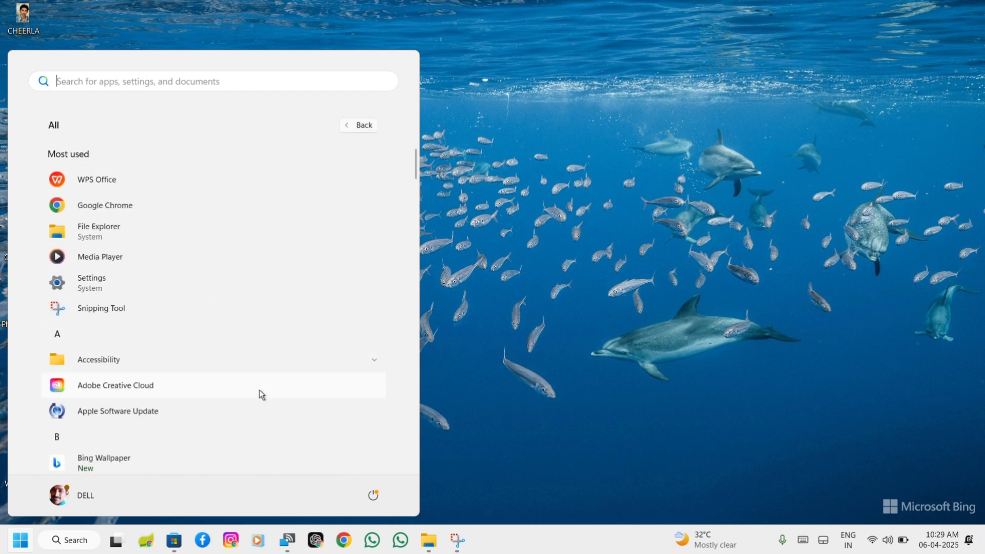
{"action": "scroll", "coordinate": [259, 394], "scroll_direction": "down", "scroll_amount": 5}
{"action": "scroll", "coordinate": [262, 394], "scroll_direction": "down", "scroll_amount": 15}
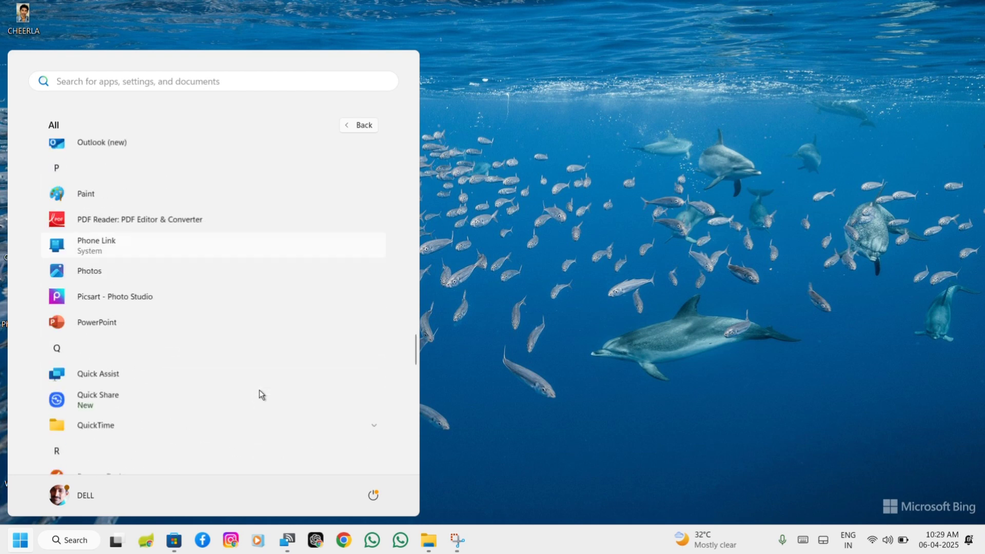
{"action": "scroll", "coordinate": [262, 394], "scroll_direction": "up", "scroll_amount": 10}
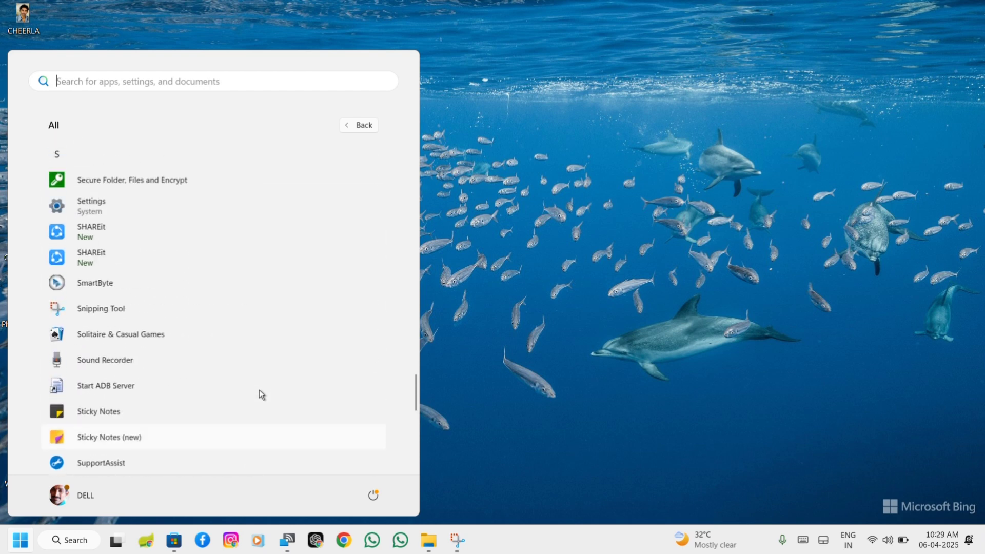
{"action": "scroll", "coordinate": [262, 394], "scroll_direction": "up", "scroll_amount": 12}
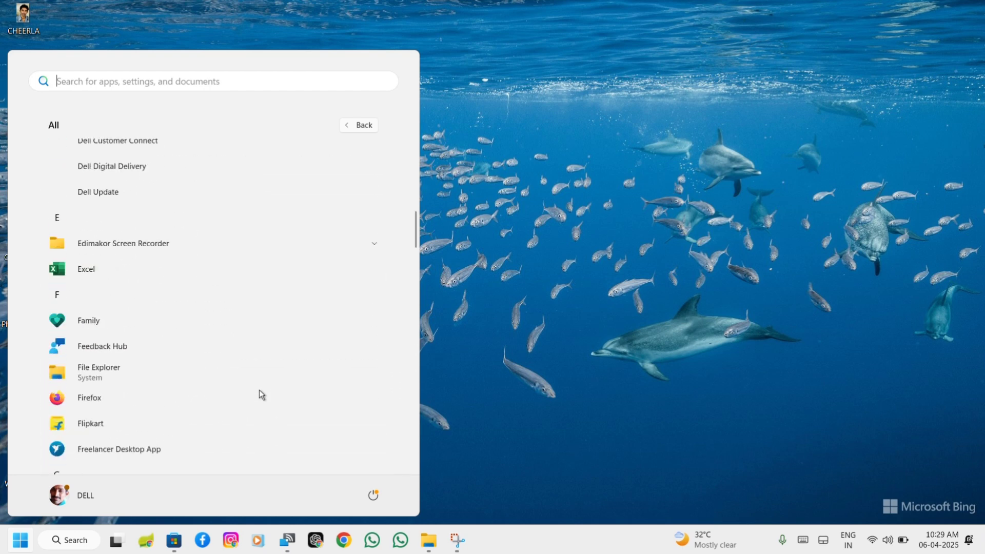
{"action": "scroll", "coordinate": [259, 389], "scroll_direction": "down", "scroll_amount": 5}
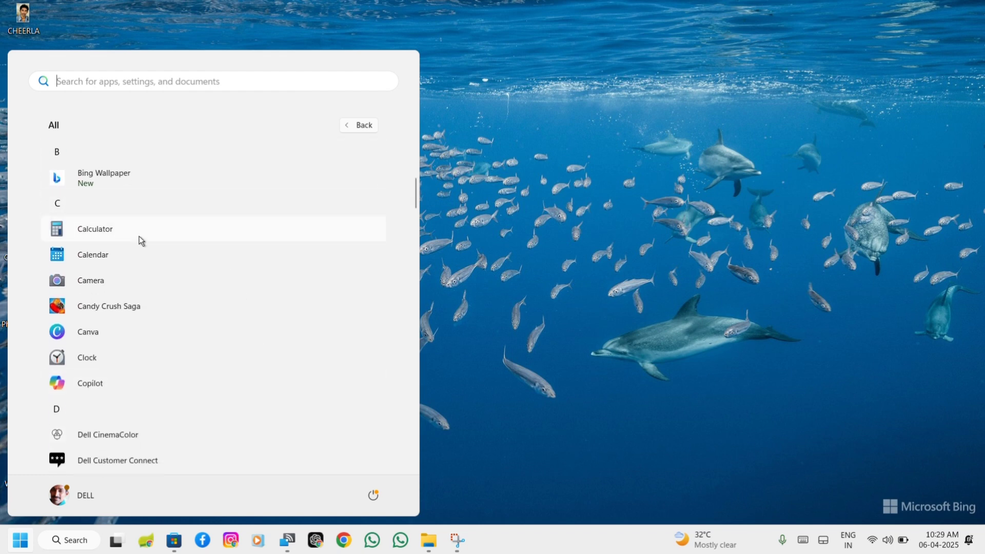
{"action": "left_click_drag", "start_coordinate": [162, 239], "coordinate": [513, 269]}
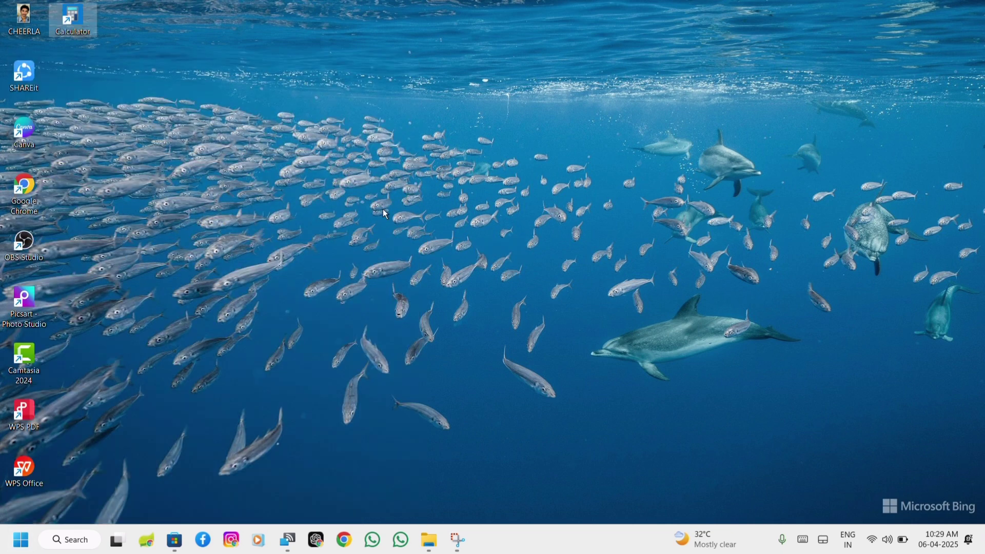
{"action": "left_click", "coordinate": [212, 188]}
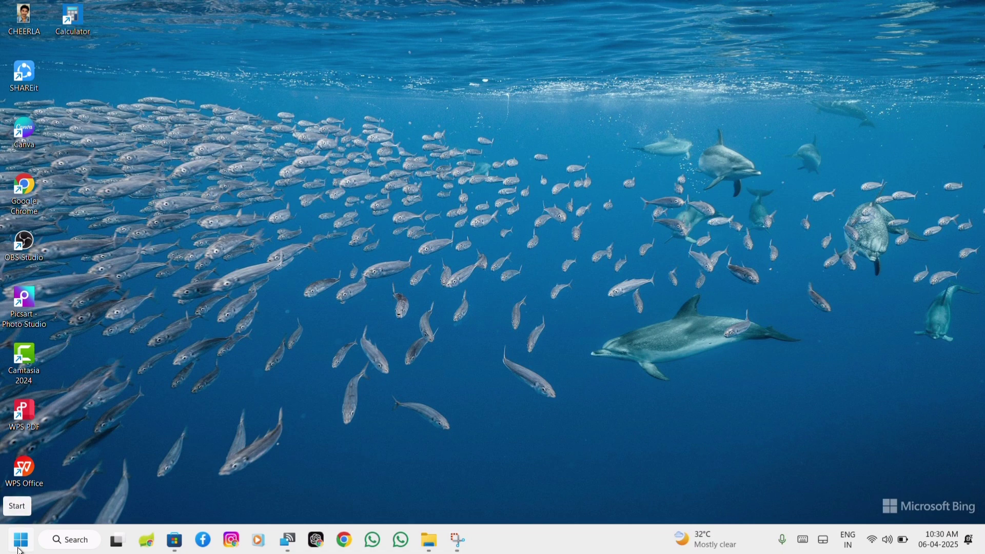
Step: Create a Flipkart shortcut on the desktop from the full list of installed apps
{"action": "left_click", "coordinate": [20, 547]}
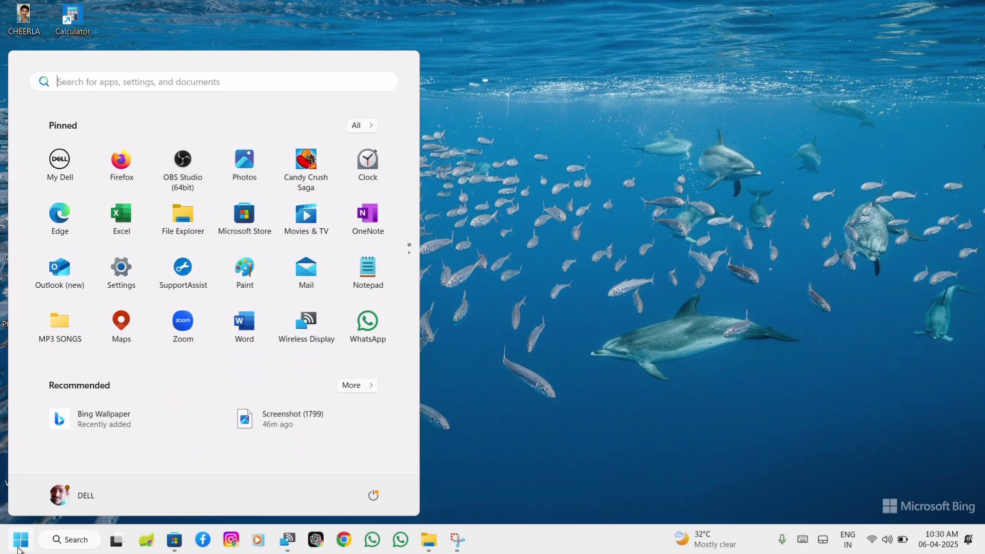
{"action": "left_click", "coordinate": [358, 128]}
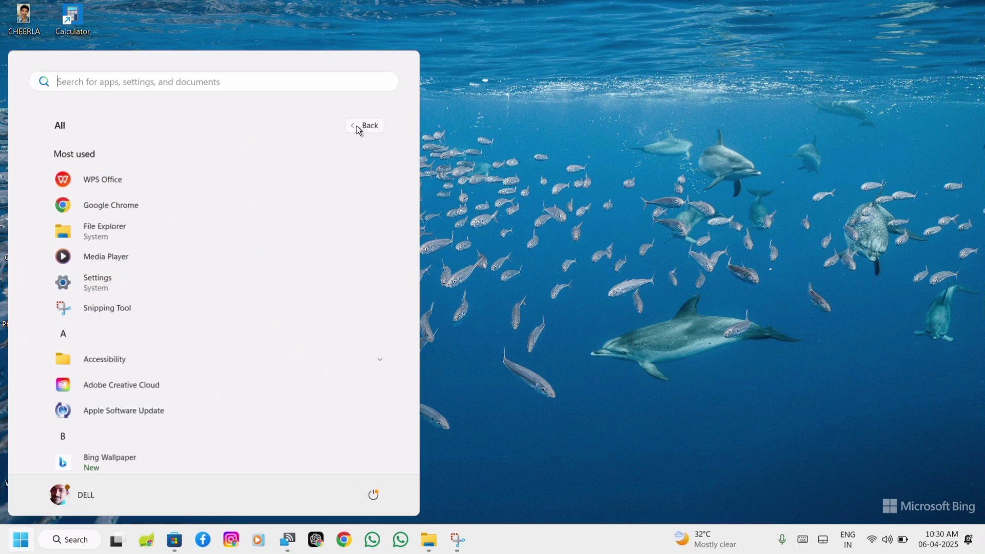
{"action": "scroll", "coordinate": [244, 328], "scroll_direction": "down", "scroll_amount": 5}
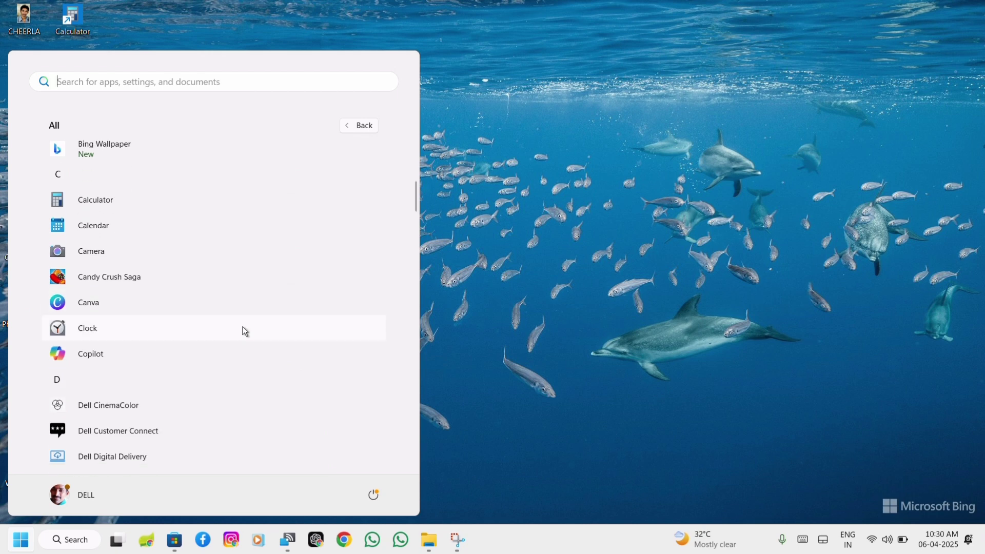
{"action": "scroll", "coordinate": [243, 328], "scroll_direction": "down", "scroll_amount": 6}
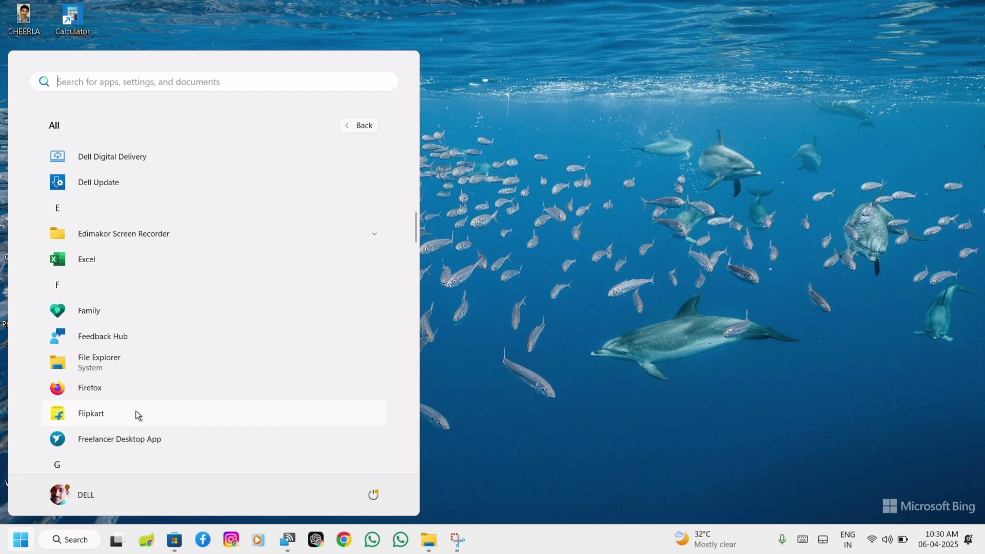
{"action": "left_click_drag", "start_coordinate": [136, 411], "coordinate": [486, 412]}
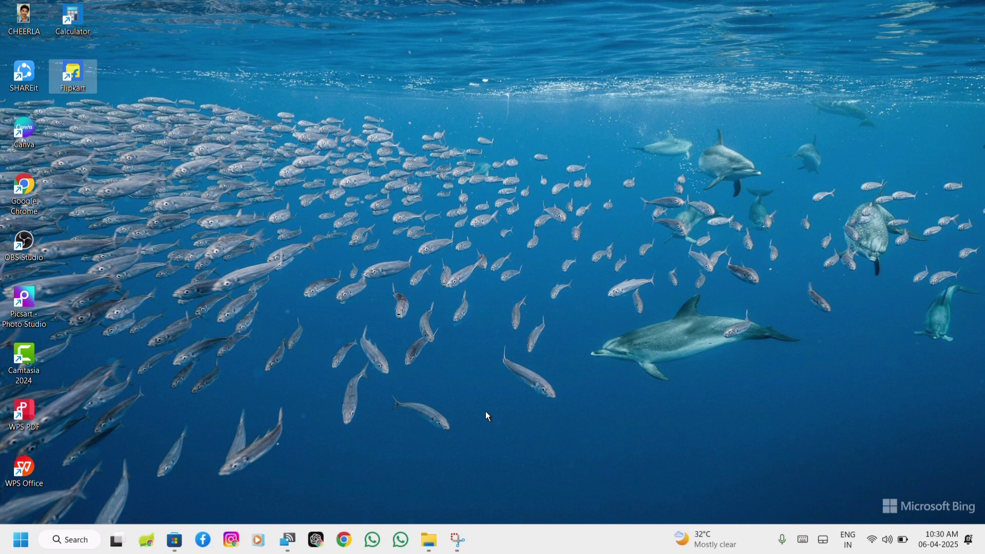
{"action": "left_click", "coordinate": [215, 212]}
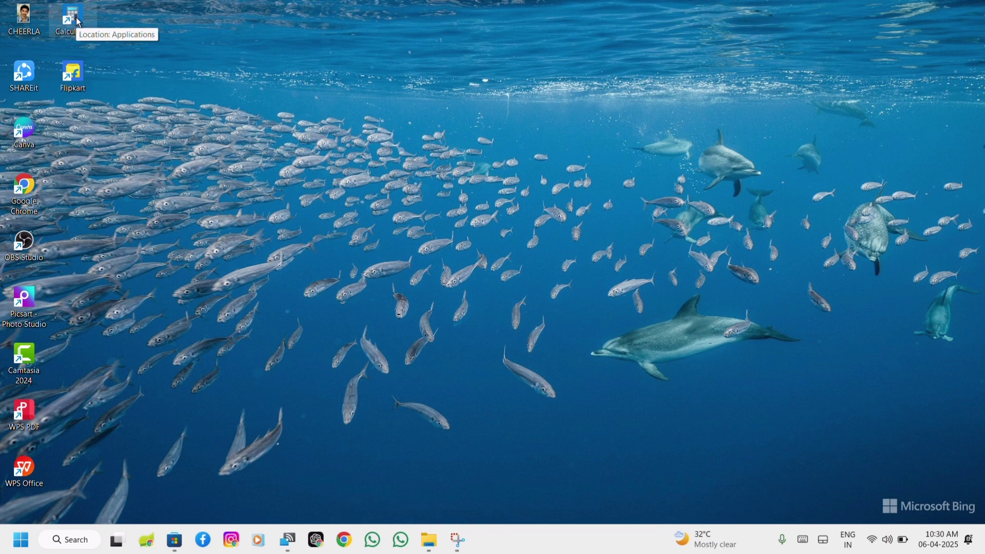
Step: Delete the Calculator and Flipkart shortcuts from the desktop
{"action": "key", "text": "Delete"}
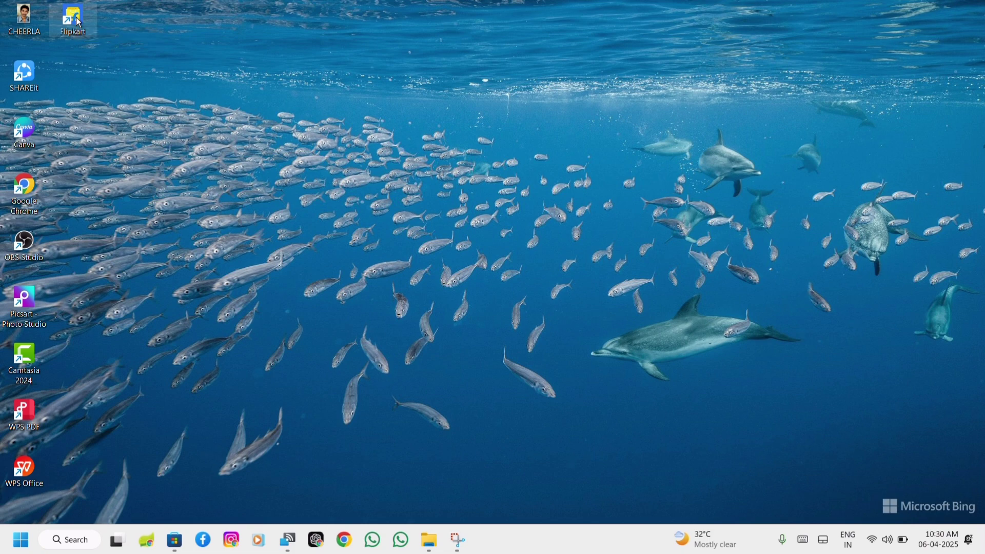
{"action": "right_click", "coordinate": [78, 21]}
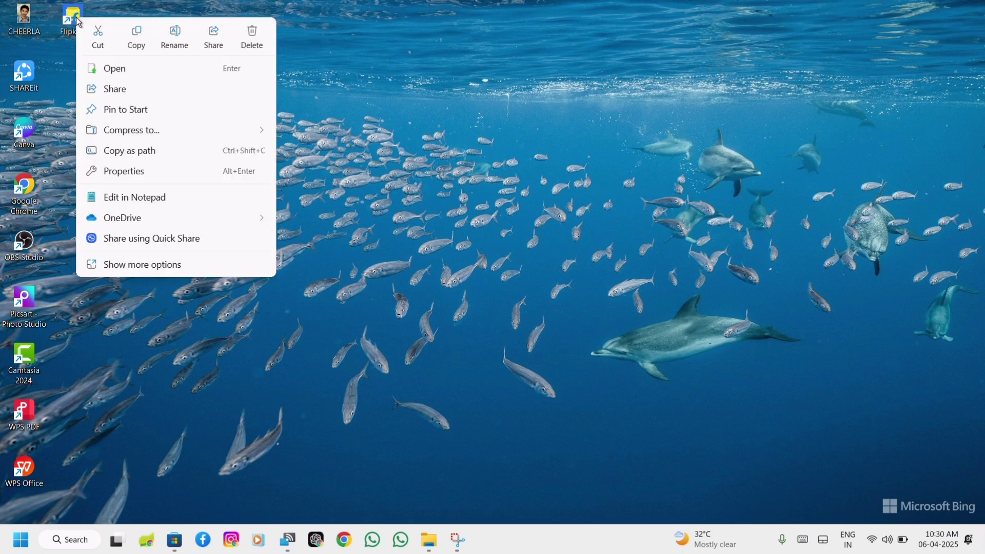
{"action": "left_click", "coordinate": [249, 39]}
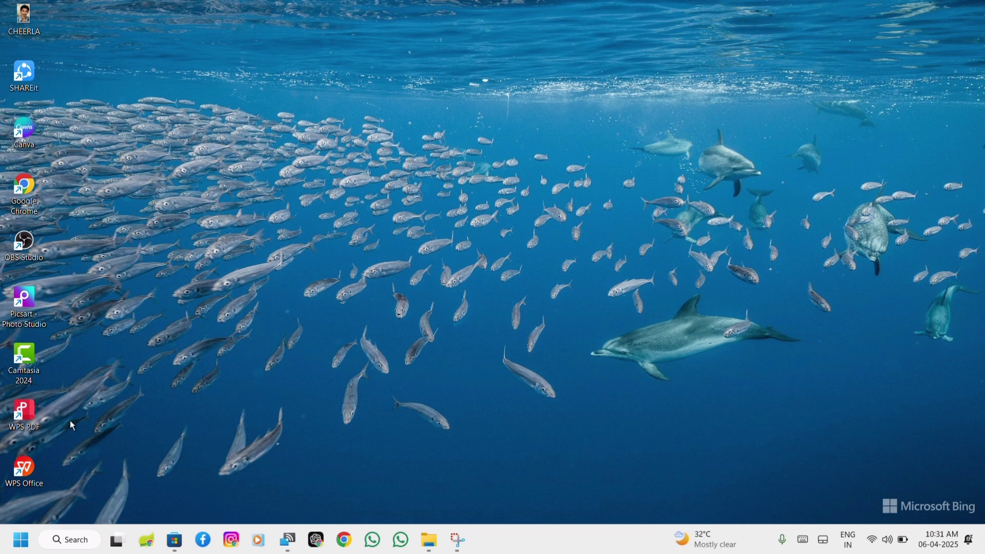
{"action": "left_click", "coordinate": [19, 547]}
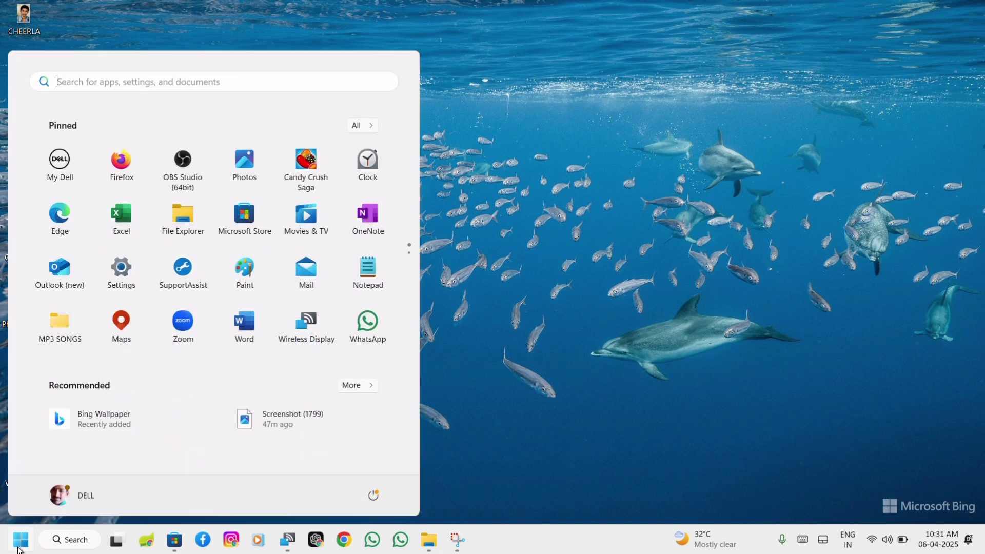
{"action": "left_click", "coordinate": [368, 128]}
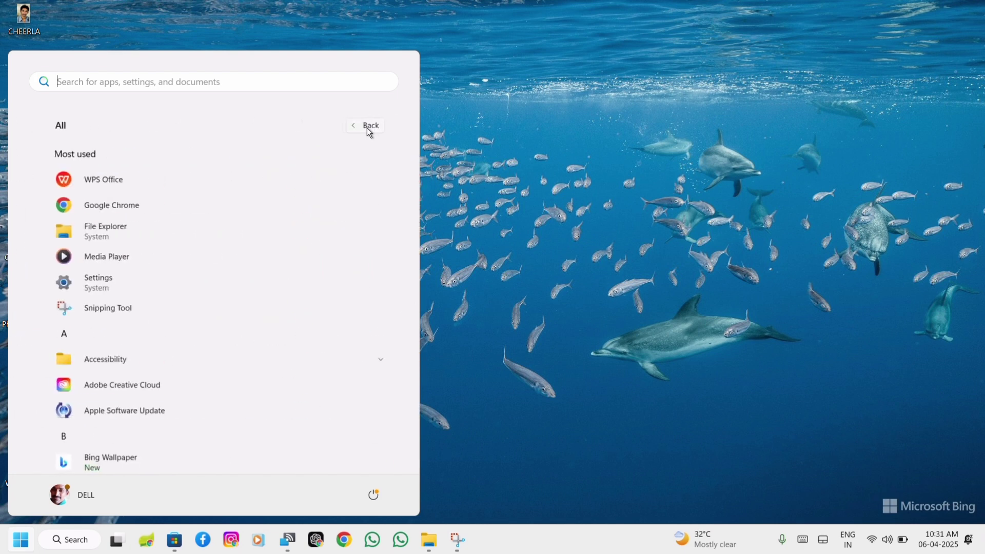
{"action": "scroll", "coordinate": [251, 379], "scroll_direction": "down", "scroll_amount": 5}
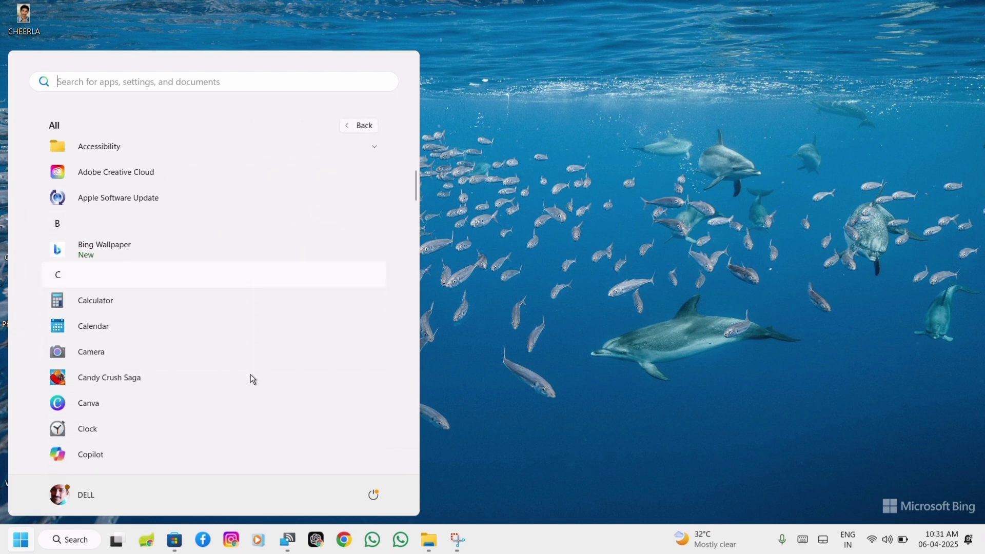
{"action": "scroll", "coordinate": [146, 281], "scroll_direction": "down", "scroll_amount": 3}
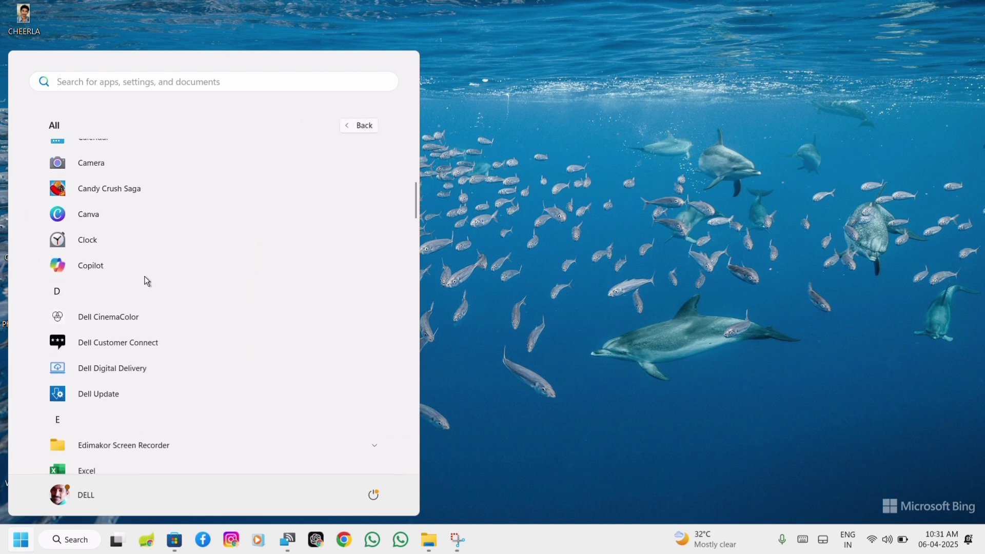
{"action": "scroll", "coordinate": [145, 280], "scroll_direction": "down", "scroll_amount": 5}
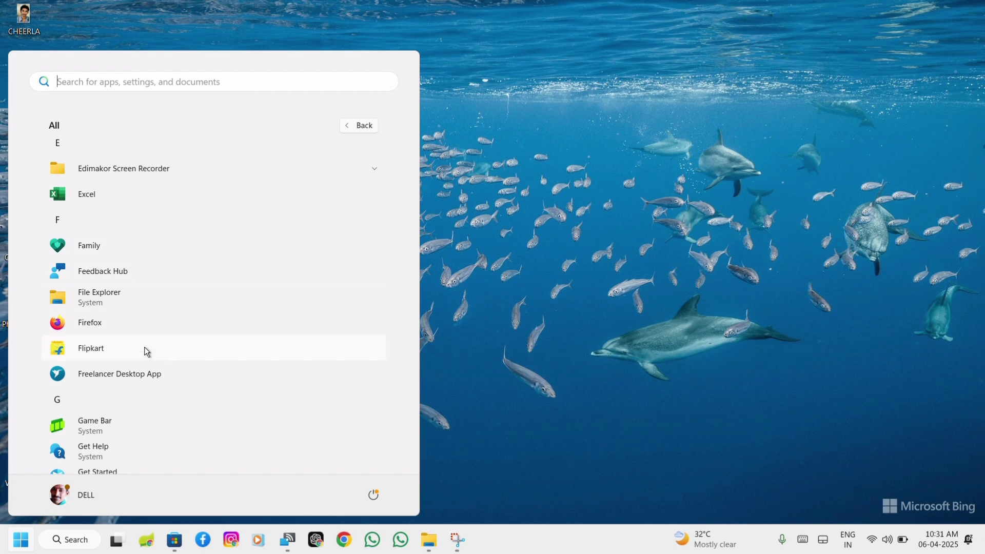
{"action": "scroll", "coordinate": [256, 231], "scroll_direction": "up", "scroll_amount": 10}
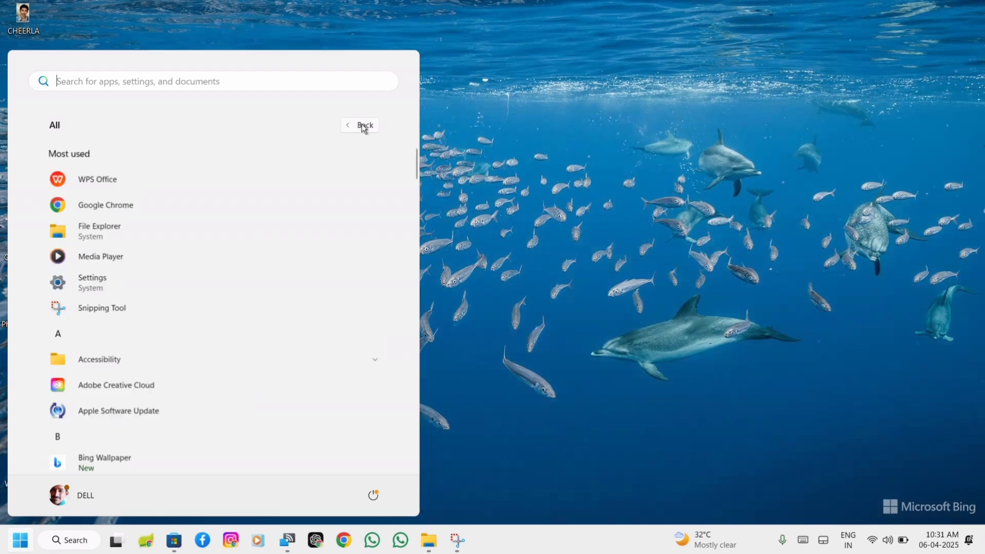
{"action": "left_click", "coordinate": [537, 153]}
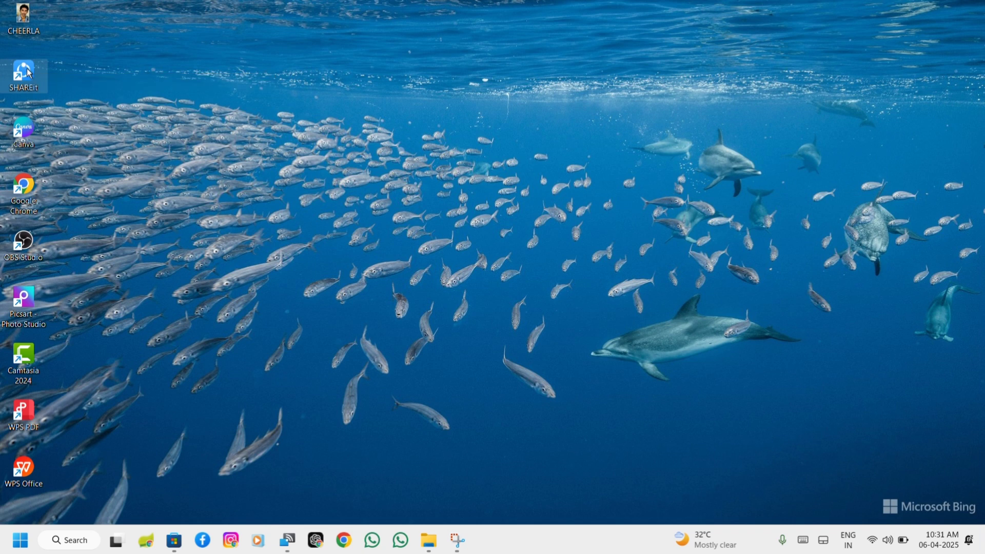
Step: Pin SHAREit and WPS Office to the taskbar from their desktop shortcuts
{"action": "left_click_drag", "start_coordinate": [23, 67], "coordinate": [485, 539]}
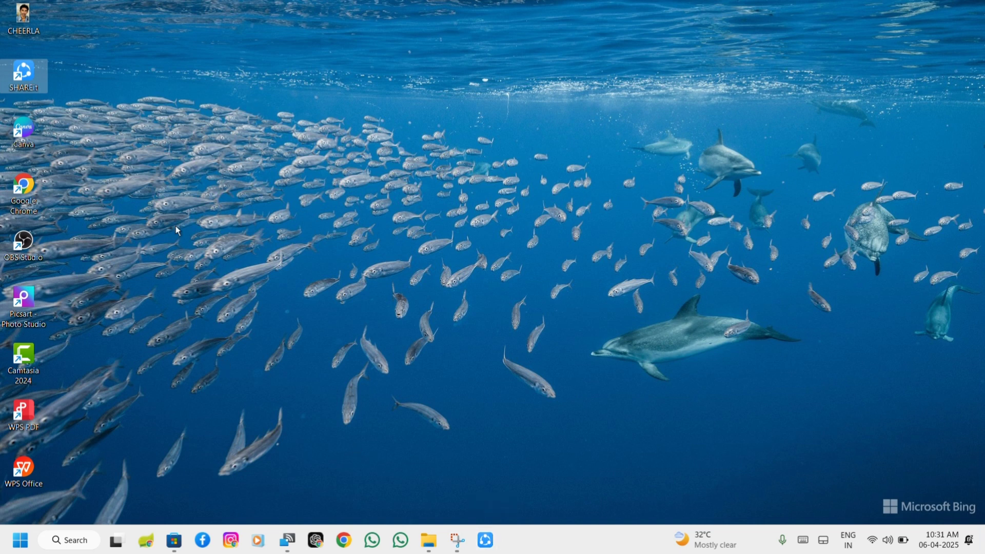
{"action": "left_click", "coordinate": [23, 472]}
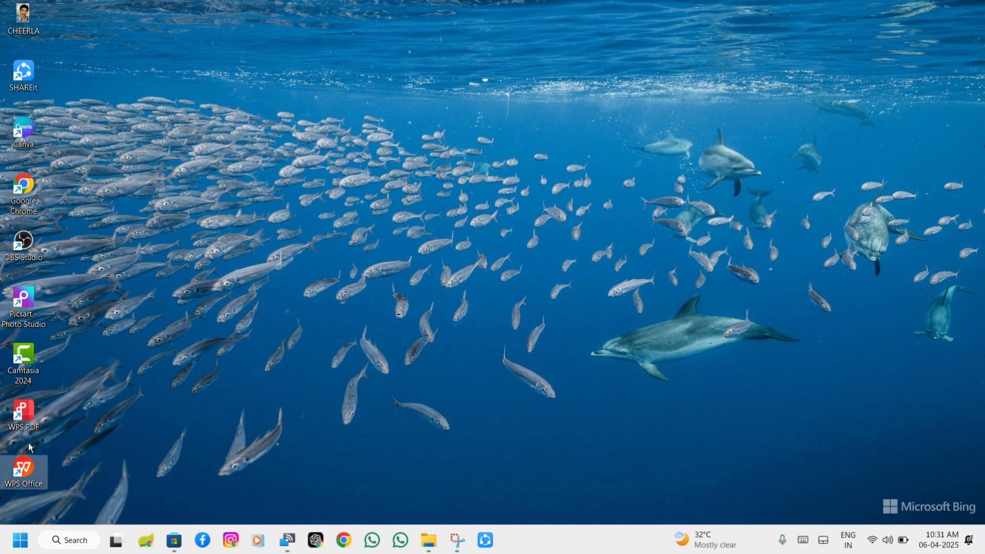
{"action": "double_click", "coordinate": [24, 472]}
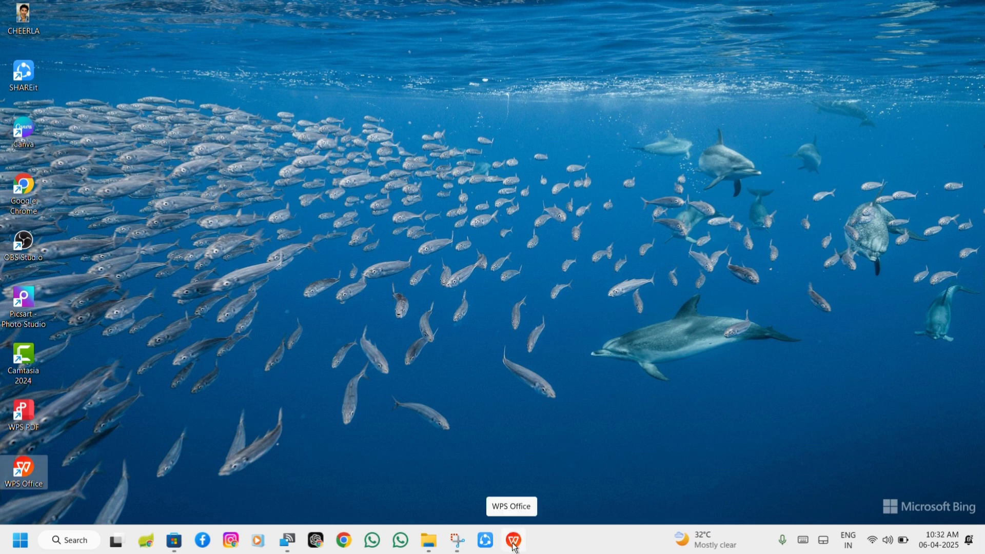
Step: Reorder the pinned taskbar apps so SHAREit sits directly after Wireless Display and WPS Office is last
{"action": "left_click_drag", "start_coordinate": [511, 543], "coordinate": [480, 411]}
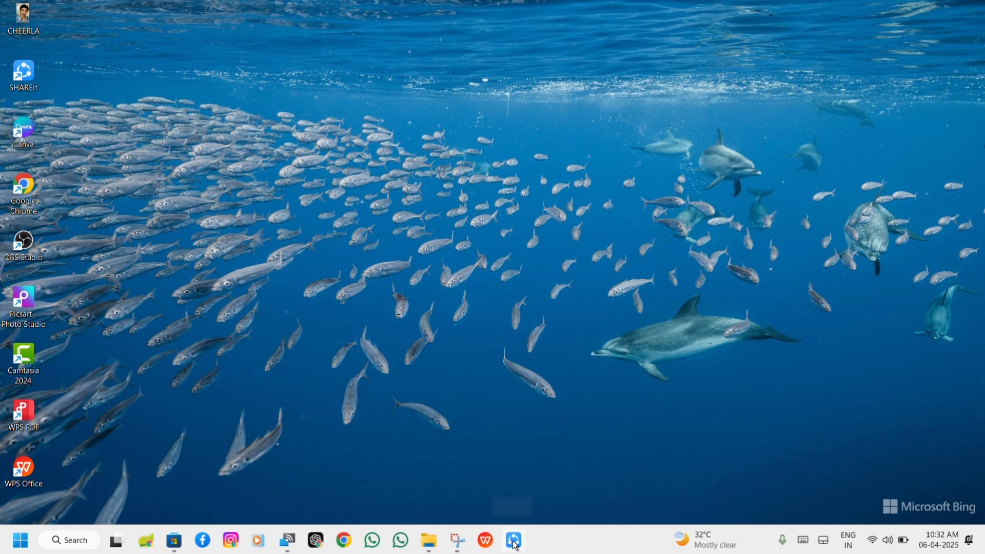
{"action": "left_click_drag", "start_coordinate": [515, 545], "coordinate": [319, 551]}
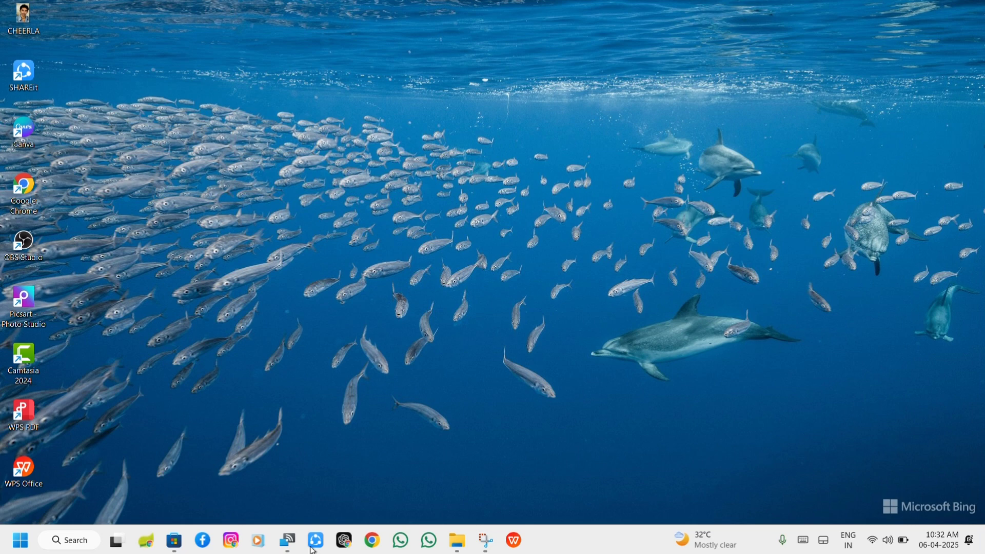
Step: Pin Candy Crush Saga to the taskbar from the full list of installed apps
{"action": "left_click", "coordinate": [19, 542]}
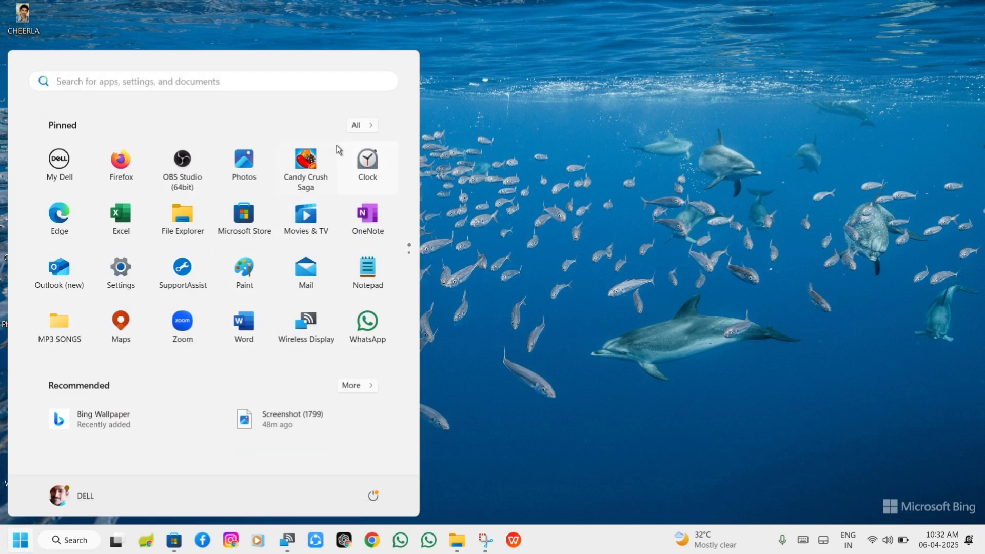
{"action": "left_click", "coordinate": [357, 126]}
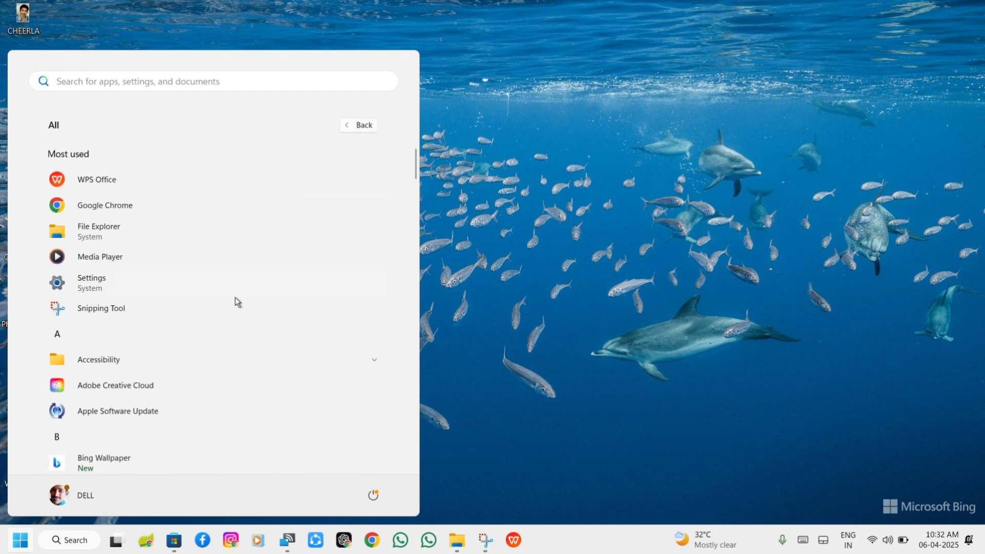
{"action": "scroll", "coordinate": [223, 377], "scroll_direction": "down", "scroll_amount": 5}
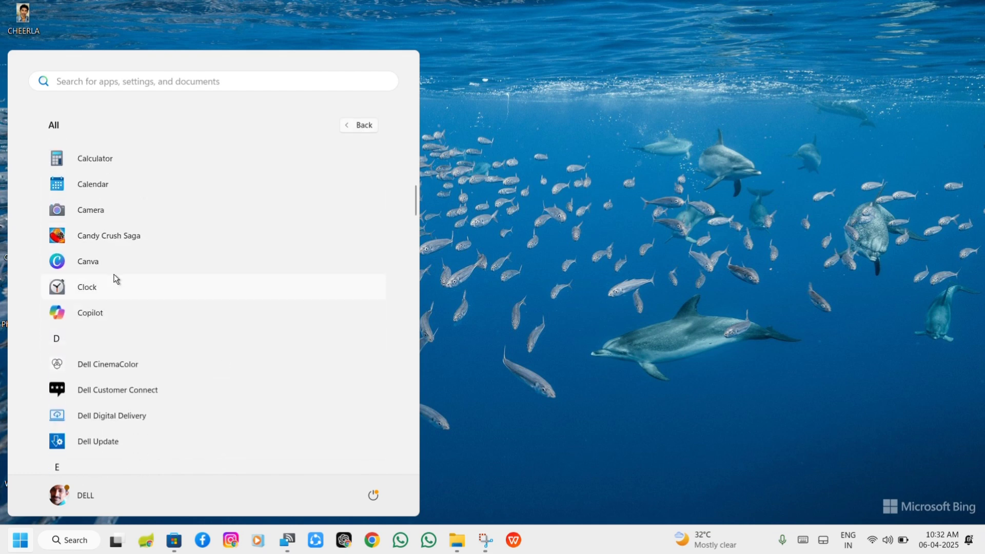
{"action": "right_click", "coordinate": [111, 235]}
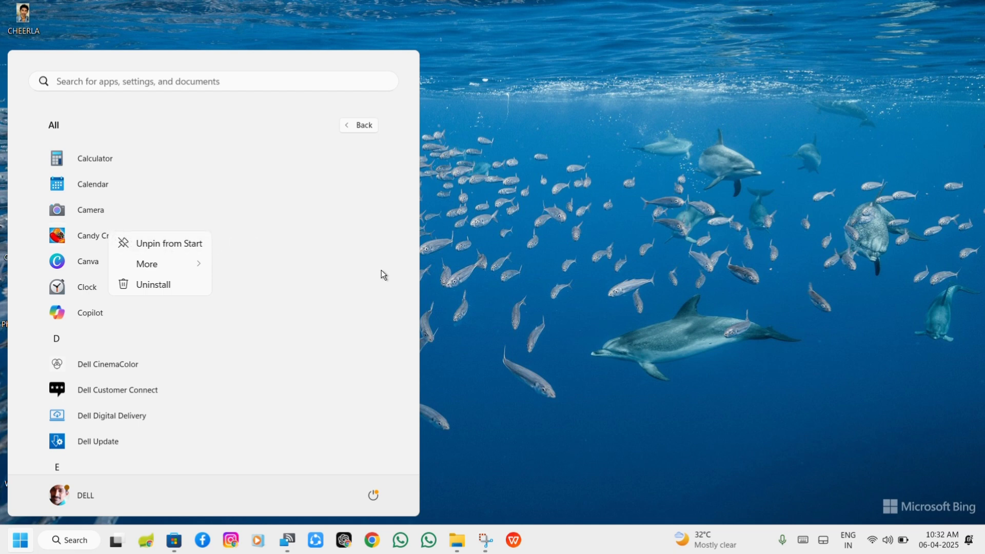
{"action": "mouse_move", "coordinate": [199, 267]}
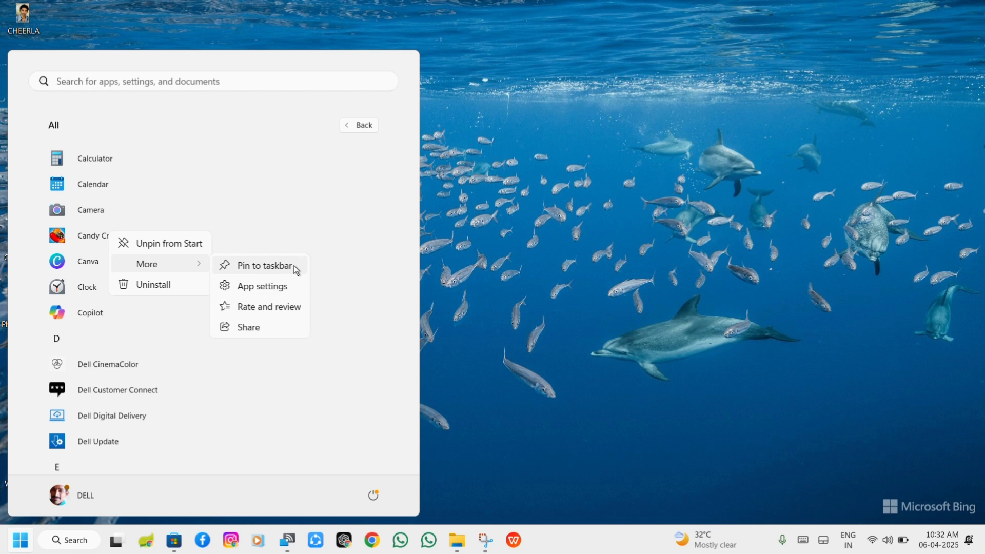
{"action": "left_click", "coordinate": [265, 265]}
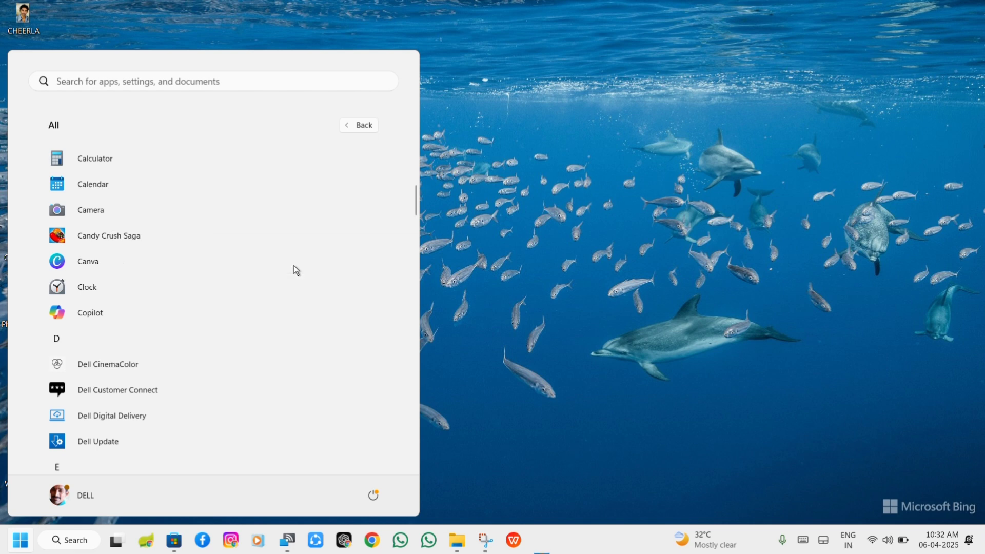
Step: Unpin Candy Crush Saga and SHAREit from the taskbar
{"action": "left_click", "coordinate": [577, 260]}
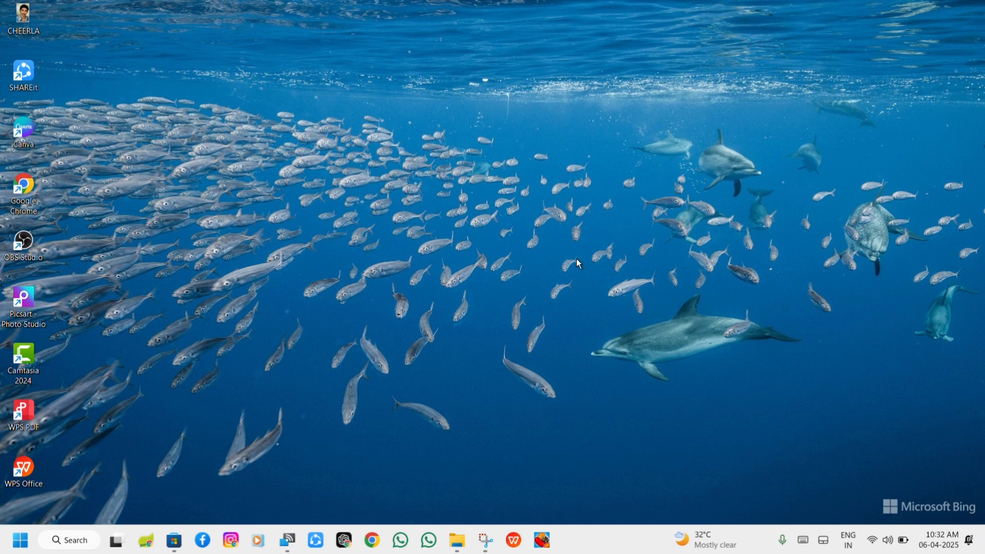
{"action": "right_click", "coordinate": [539, 548]}
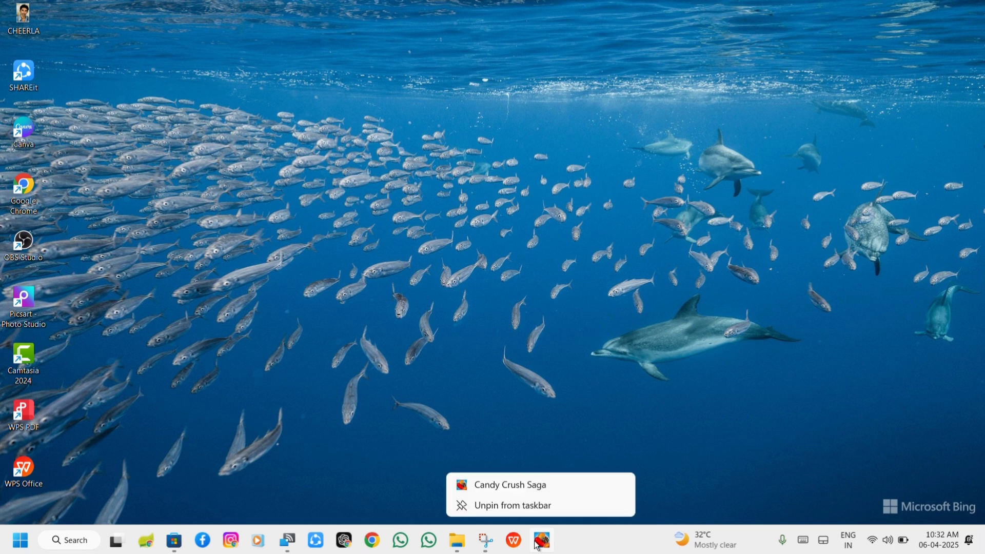
{"action": "left_click", "coordinate": [516, 506]}
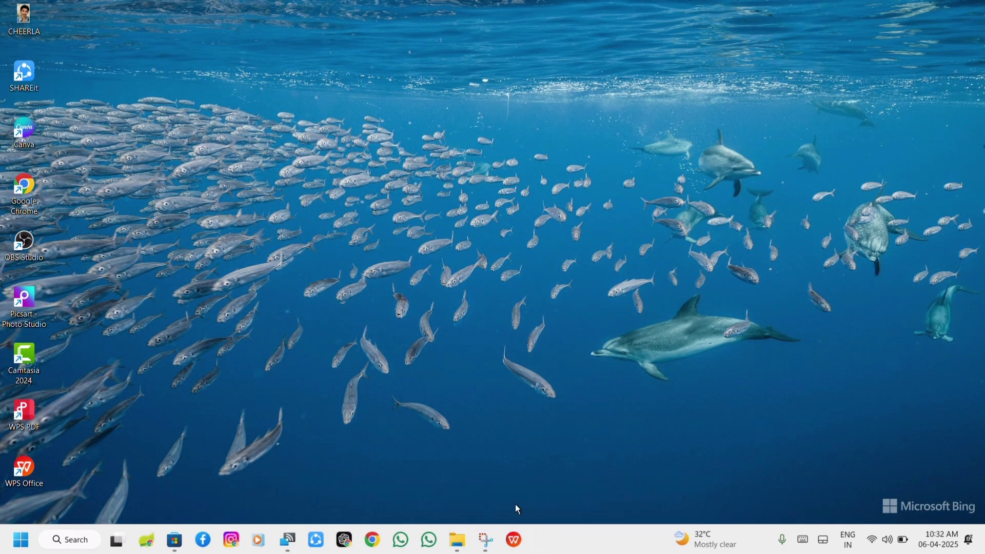
{"action": "right_click", "coordinate": [316, 545]}
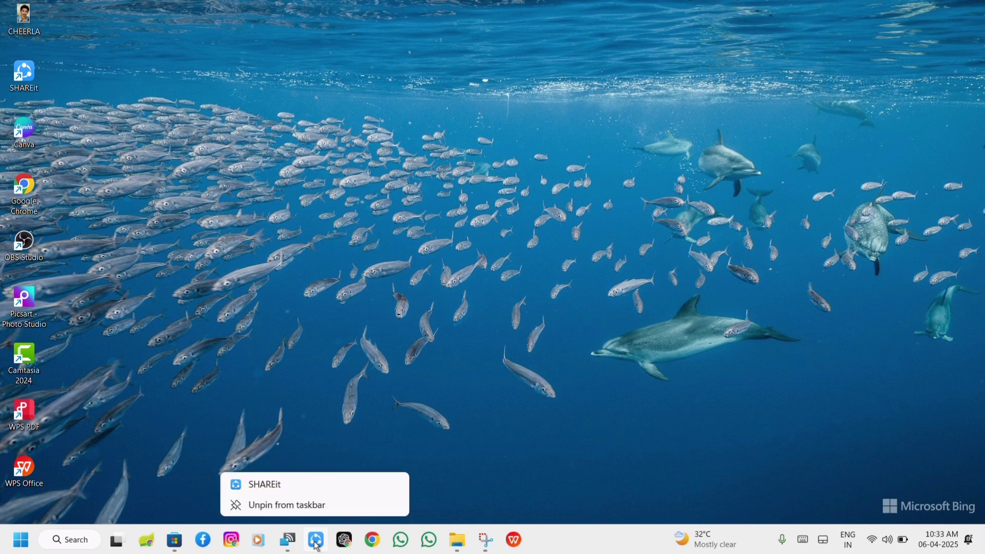
{"action": "left_click", "coordinate": [292, 510]}
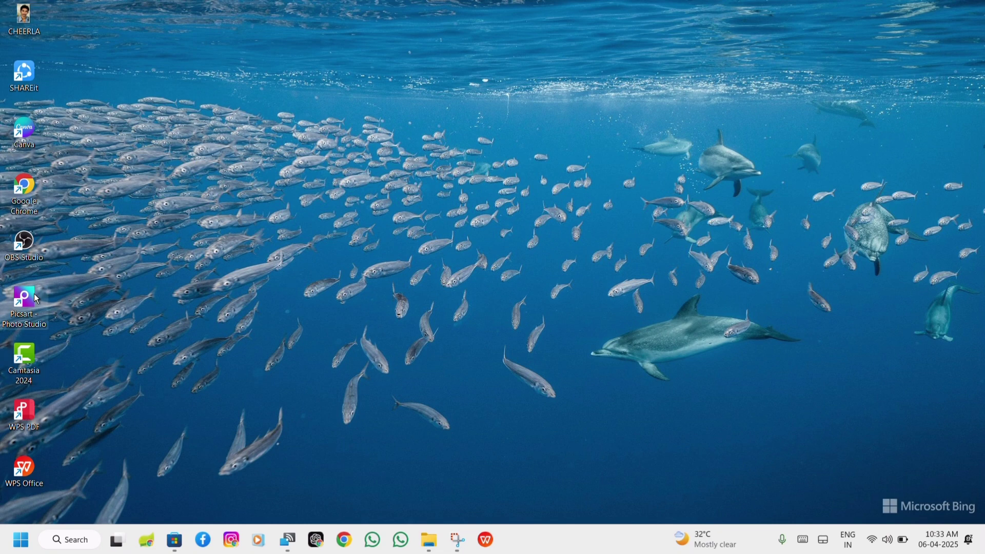
Step: Open the desktop icon settings from the Themes page of the desktop's personalization settings
{"action": "right_click", "coordinate": [397, 151]}
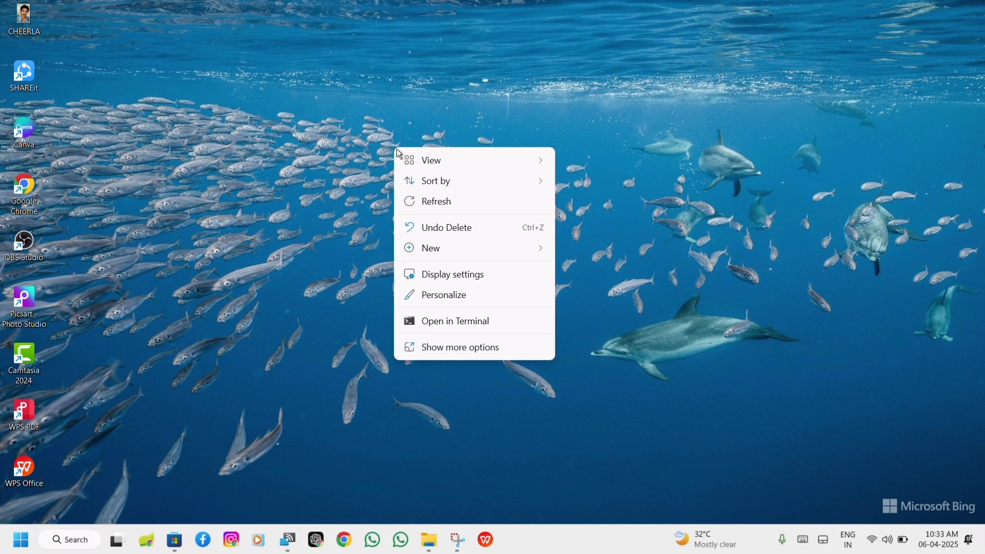
{"action": "left_click", "coordinate": [444, 296]}
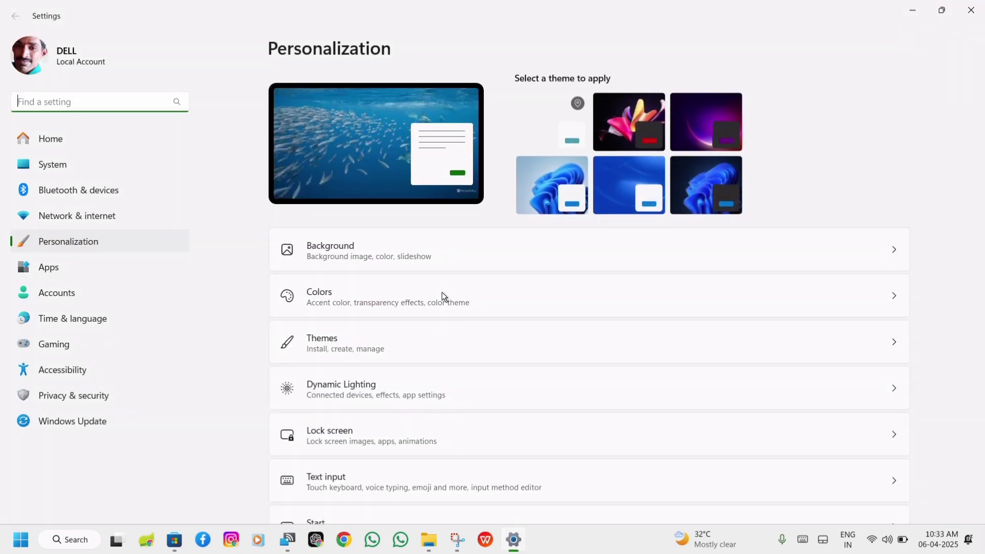
{"action": "left_click", "coordinate": [327, 347]}
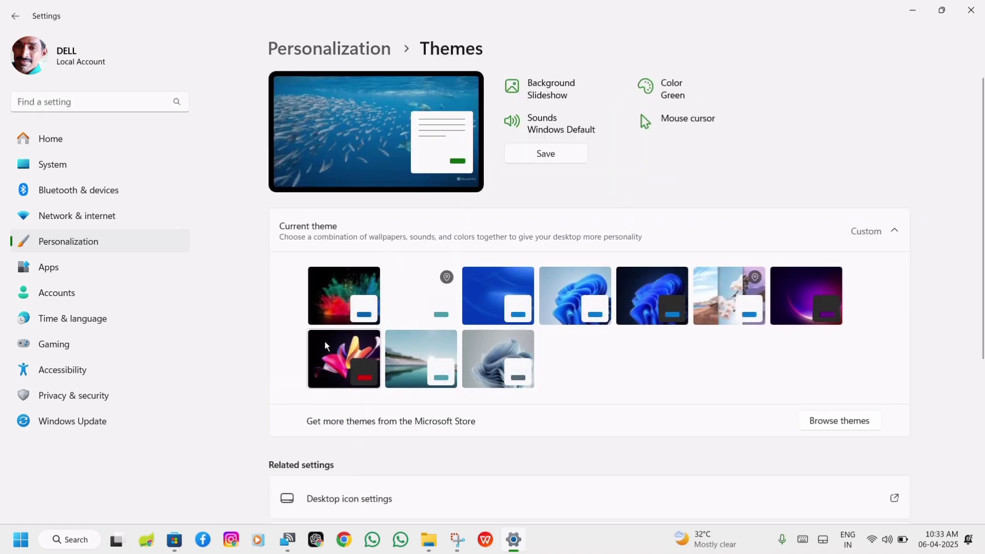
{"action": "left_click", "coordinate": [358, 501]}
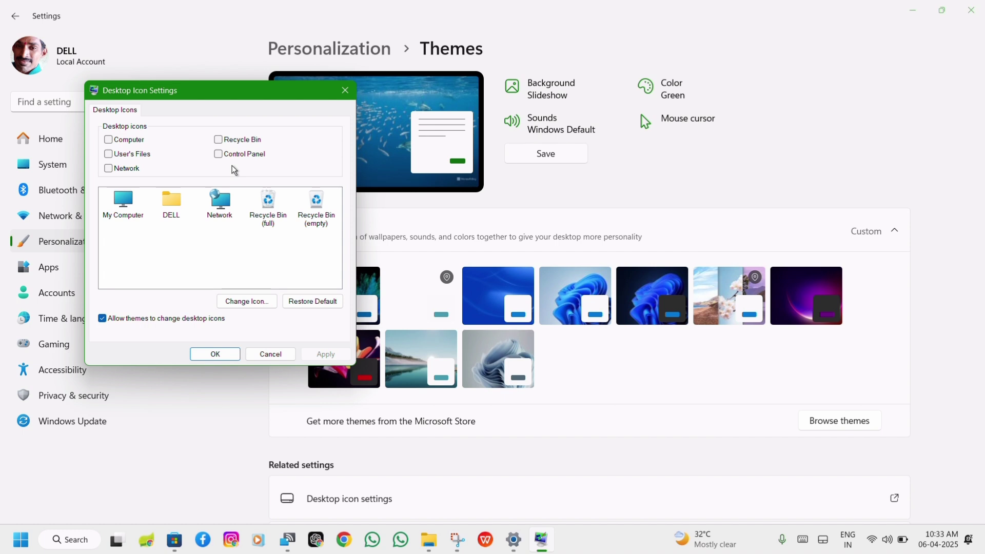
Step: Enable the Computer, Network, Recycle Bin and Control Panel desktop icons, apply the change and close Settings
{"action": "left_click", "coordinate": [108, 141]}
{"action": "left_click", "coordinate": [109, 169]}
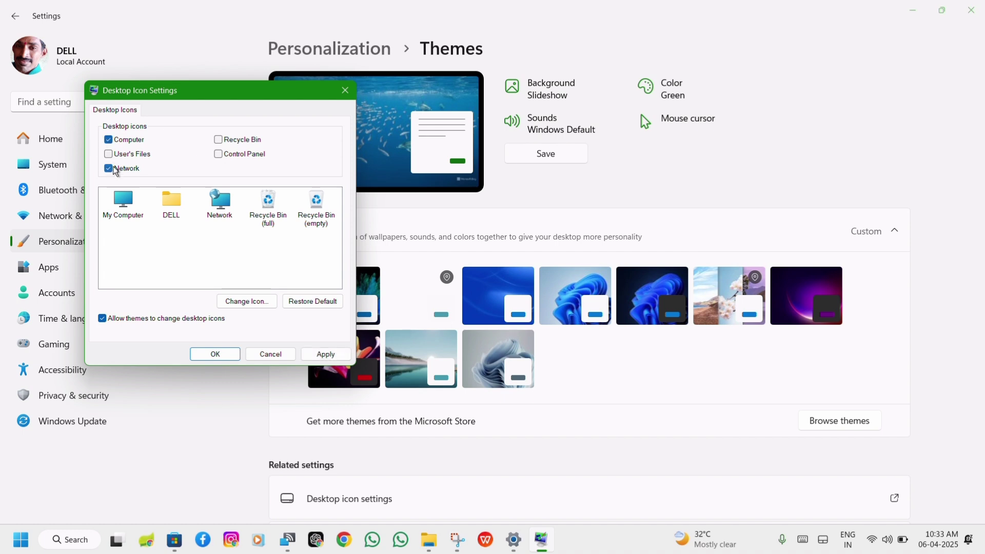
{"action": "left_click", "coordinate": [219, 140]}
{"action": "left_click", "coordinate": [219, 155]}
{"action": "left_click", "coordinate": [331, 359]}
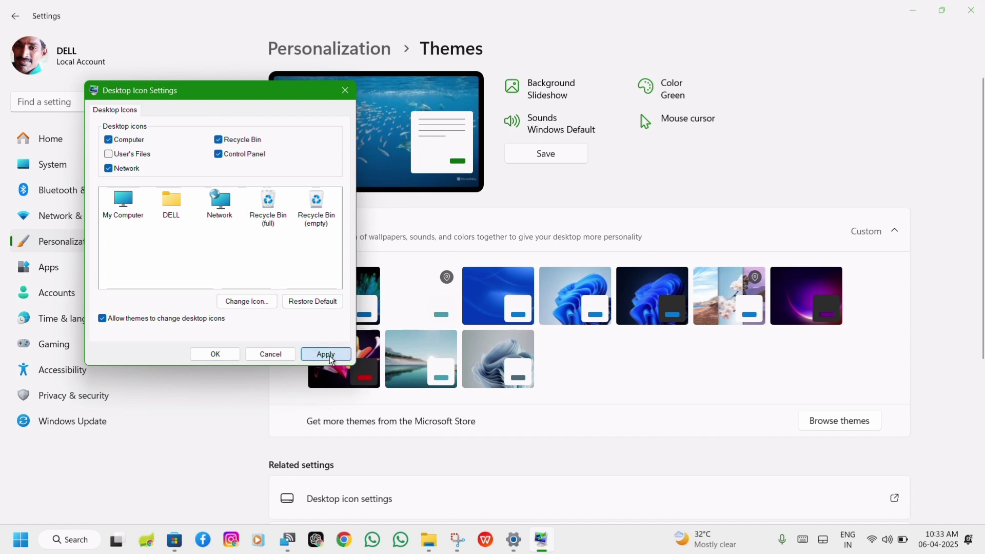
{"action": "left_click", "coordinate": [229, 353]}
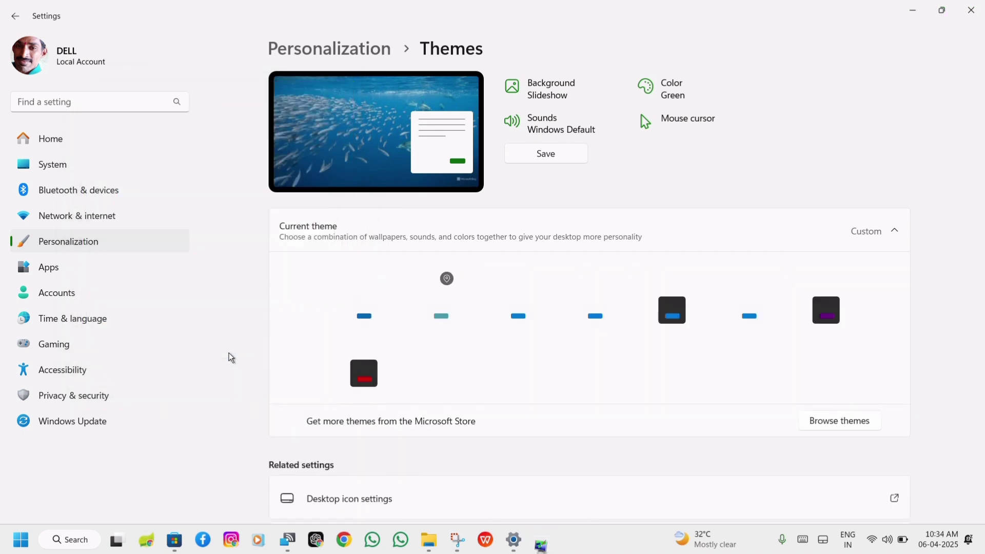
{"action": "left_click", "coordinate": [972, 11]}
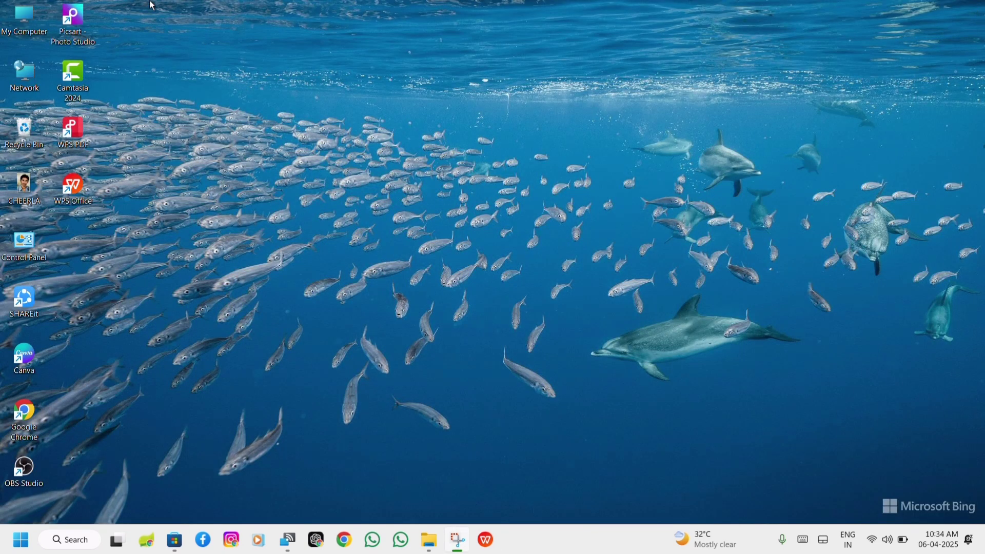